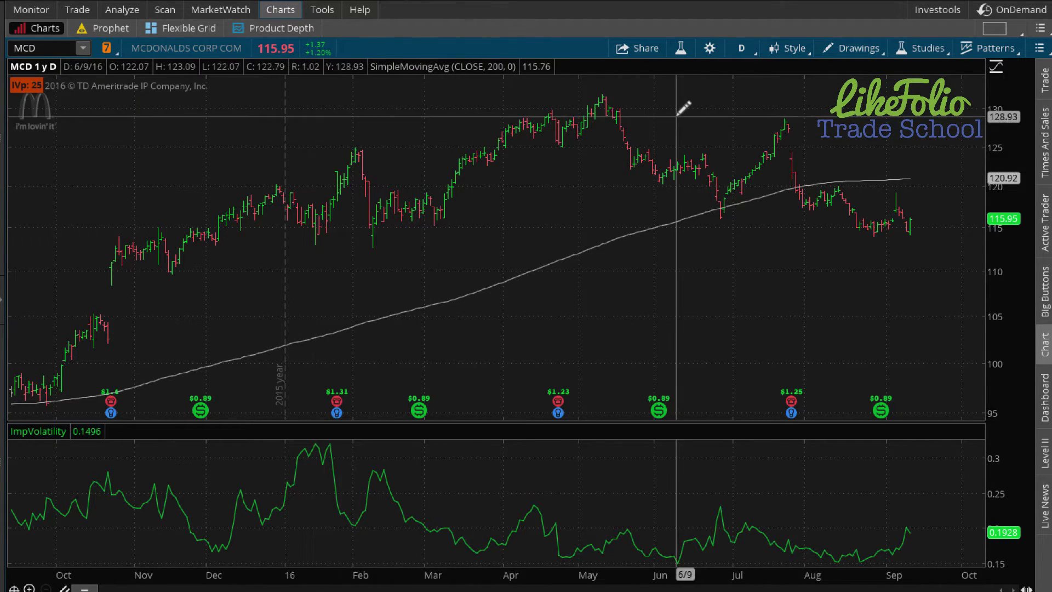
Turn on the Social Sentiment display in the equities chart settings and apply the change.
{"action": "left_click", "coordinate": [784, 53]}
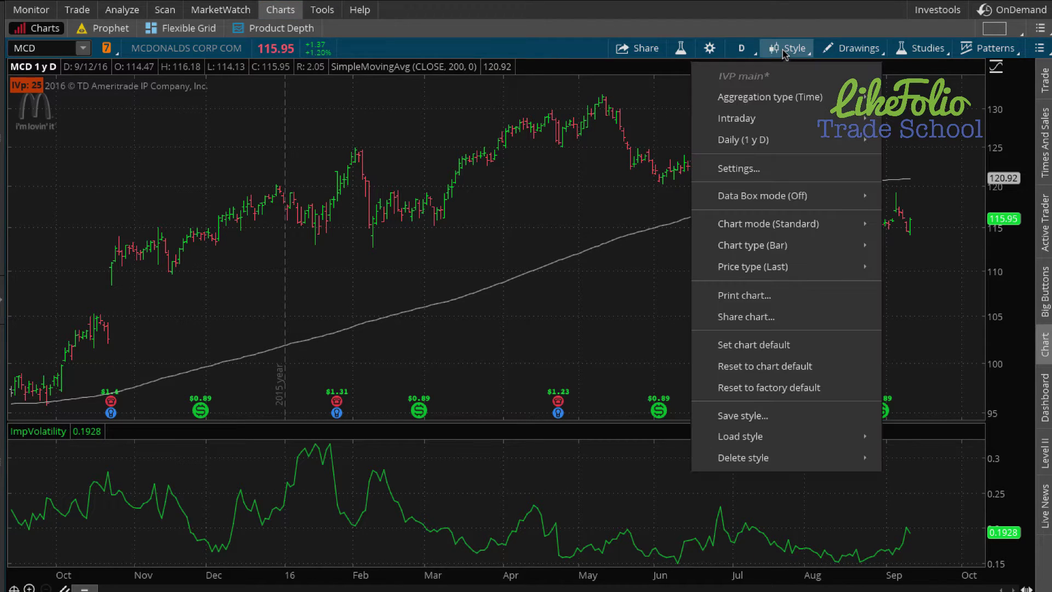
{"action": "left_click", "coordinate": [758, 172]}
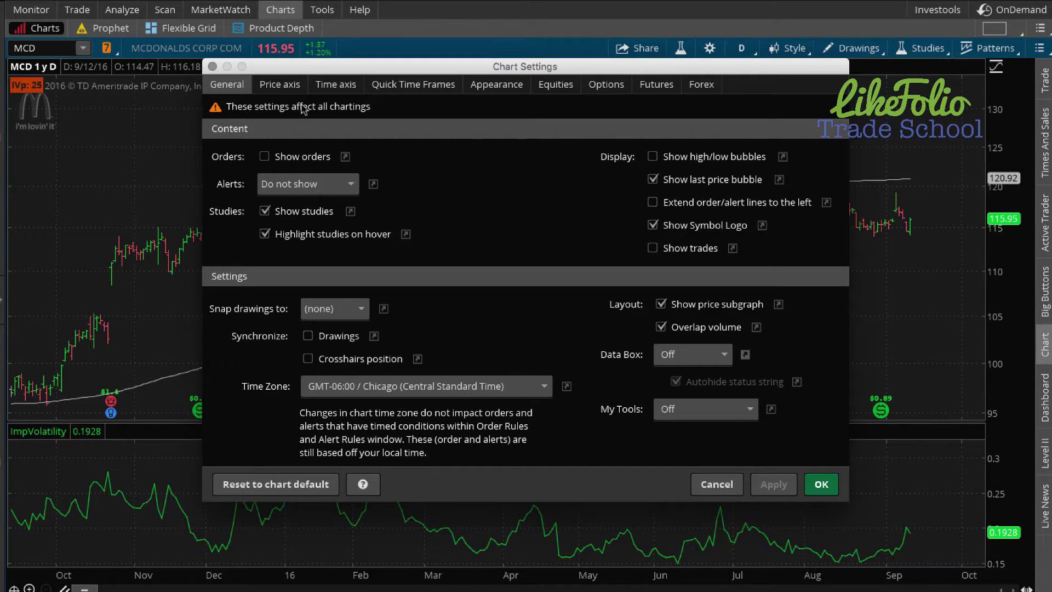
{"action": "left_click", "coordinate": [556, 85]}
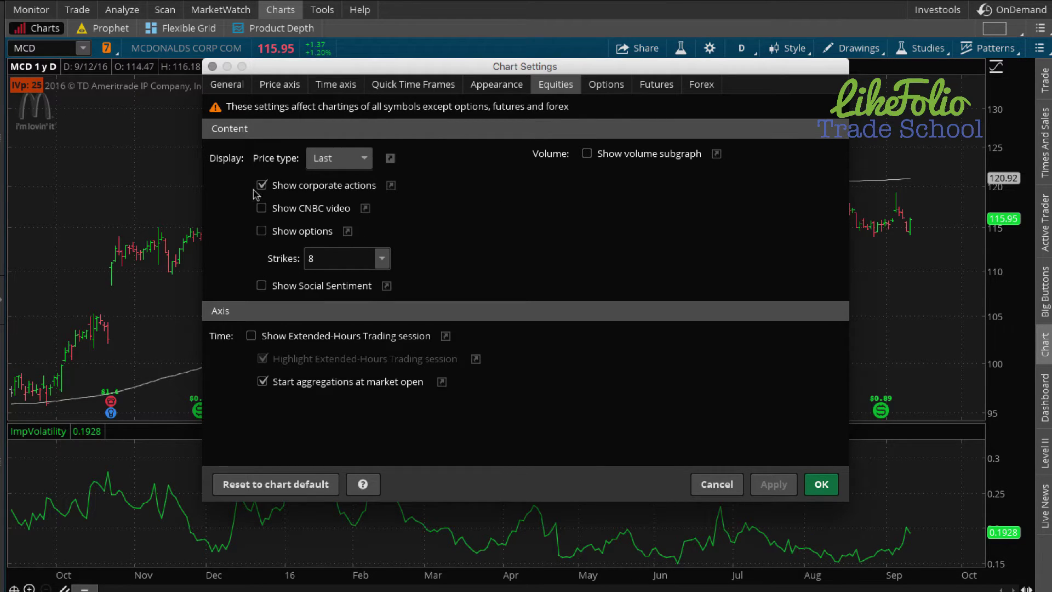
{"action": "left_click", "coordinate": [261, 286]}
{"action": "left_click", "coordinate": [783, 490]}
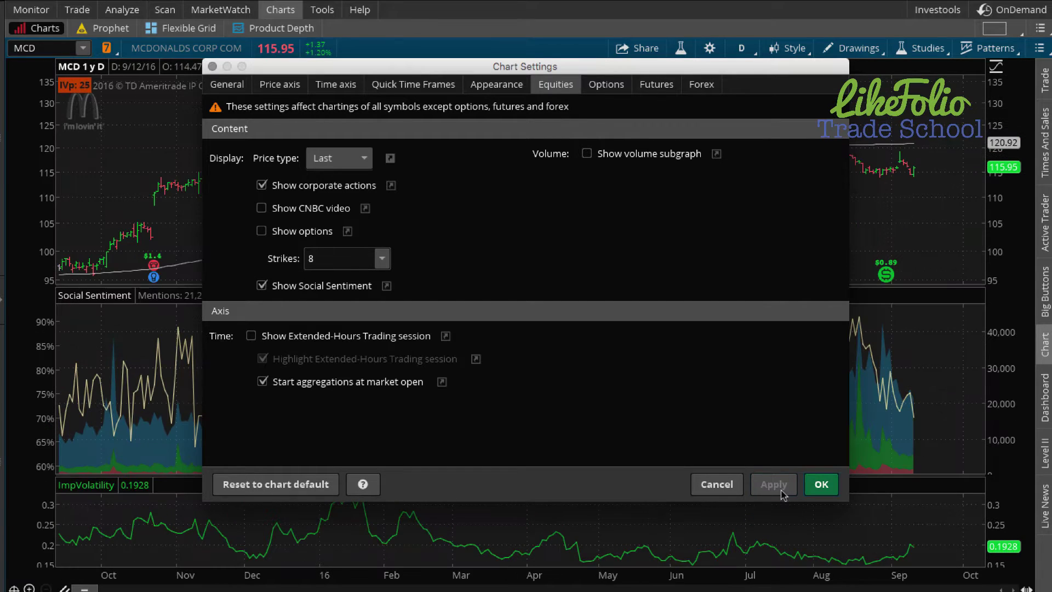
{"action": "left_click", "coordinate": [830, 484]}
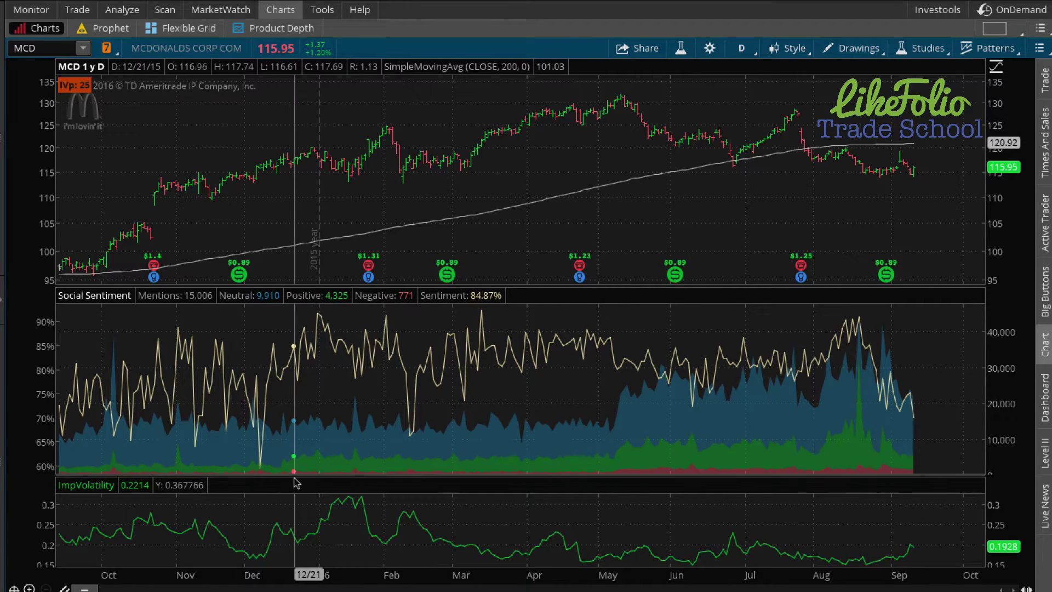
Enlarge the Social Sentiment subgraph by shrinking the implied volatility and price panes, and review its mention and sentiment readings.
{"action": "left_click_drag", "start_coordinate": [297, 474], "coordinate": [296, 505]}
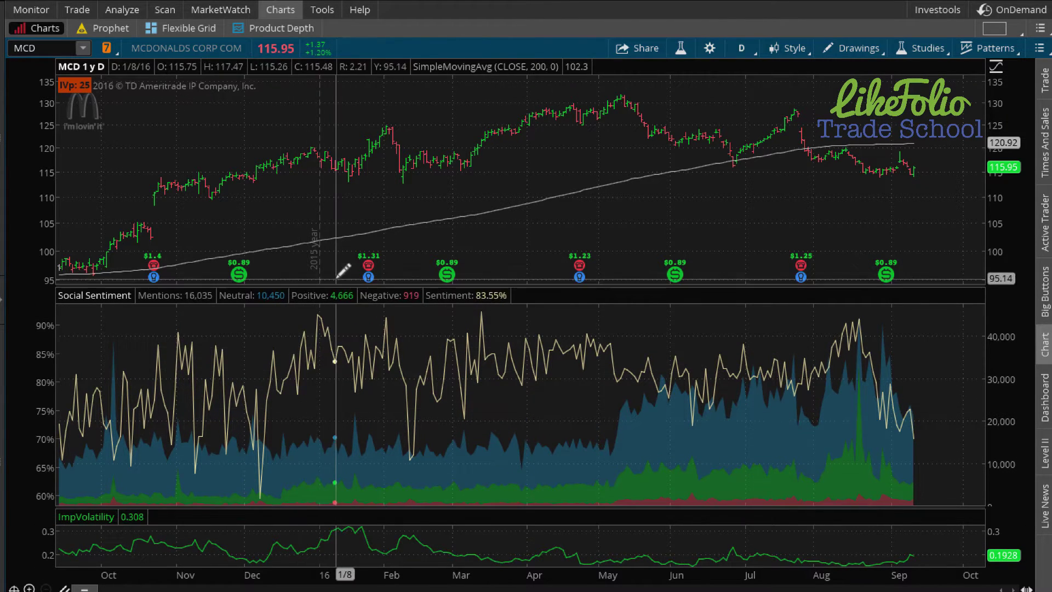
{"action": "left_click_drag", "start_coordinate": [343, 286], "coordinate": [342, 207]}
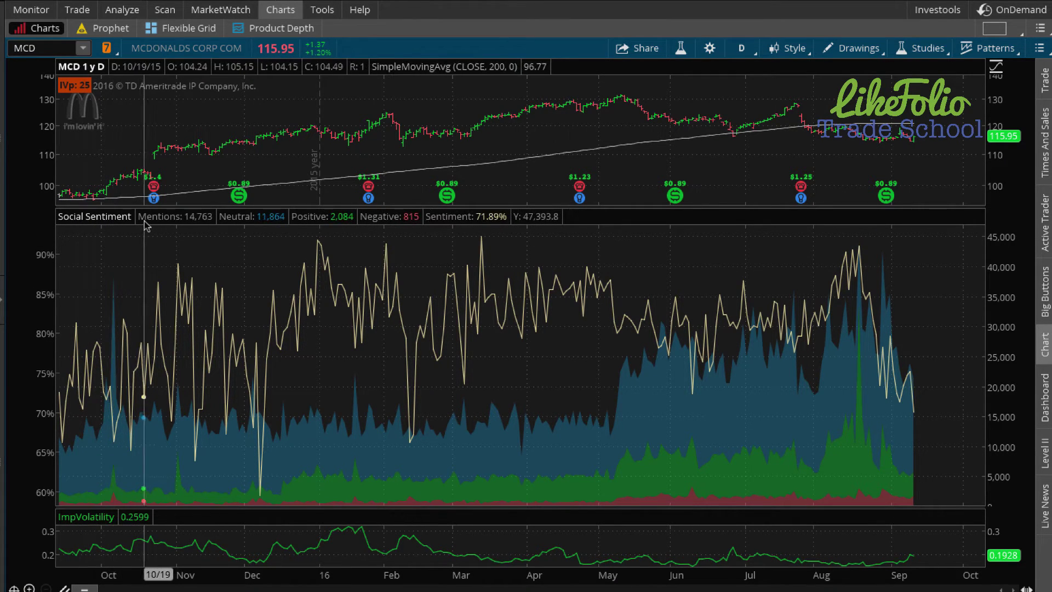
{"action": "mouse_move", "coordinate": [153, 226]}
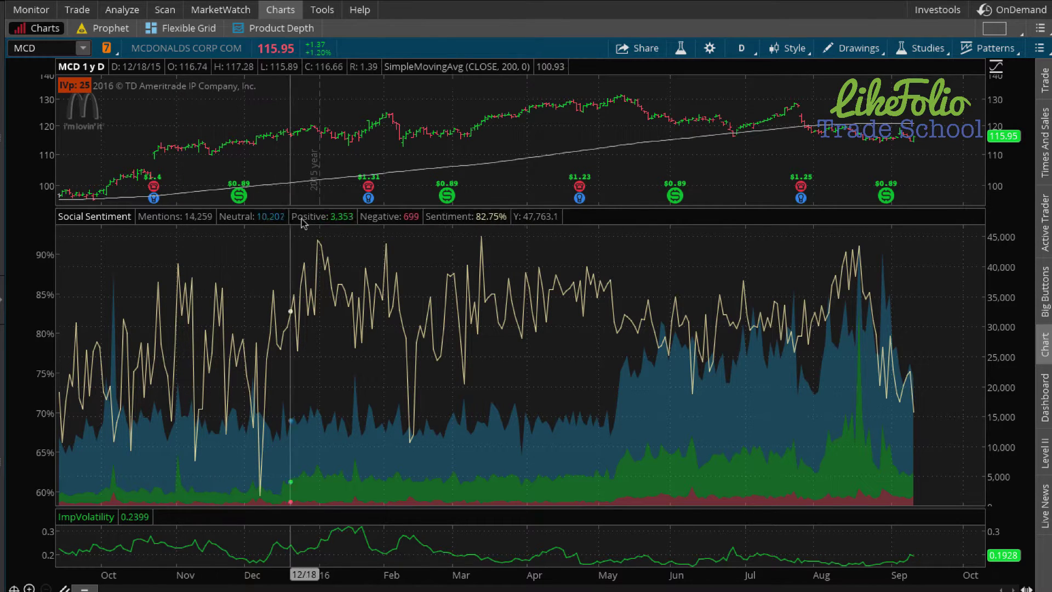
{"action": "mouse_move", "coordinate": [387, 222]}
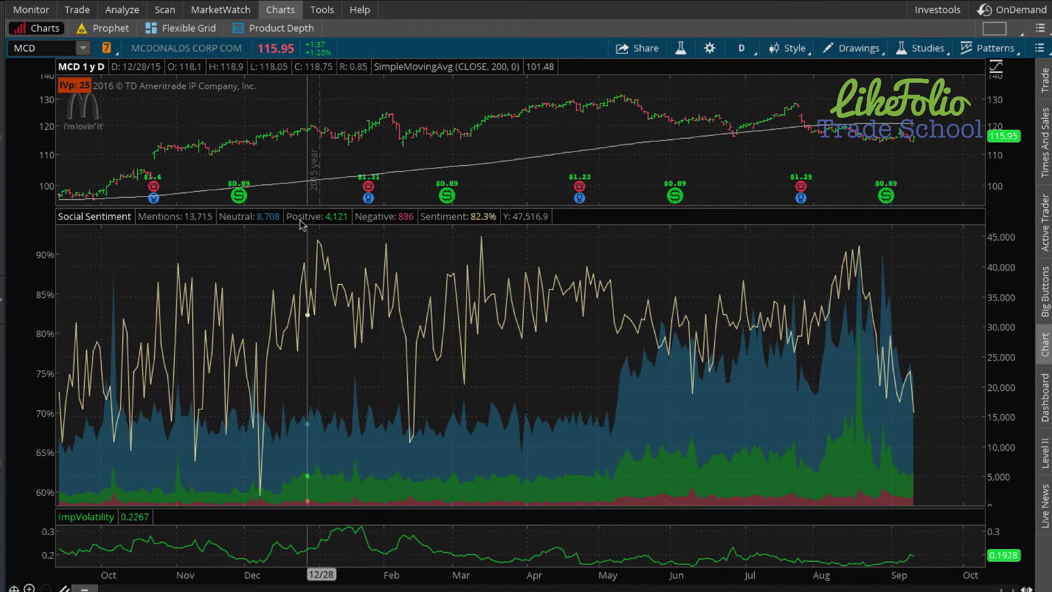
{"action": "mouse_move", "coordinate": [272, 226]}
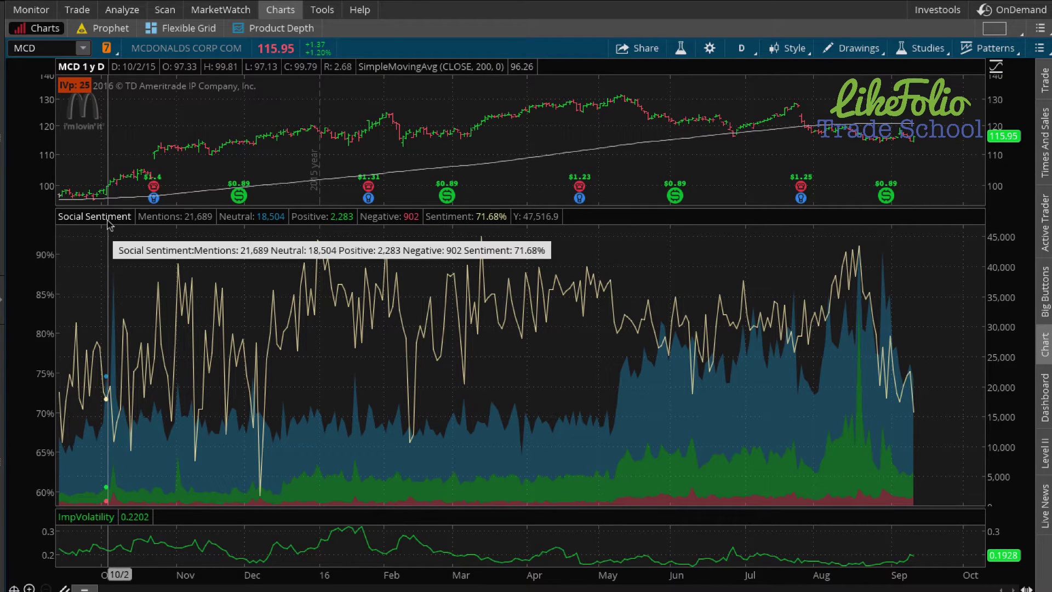
Switch the chart symbol to QCOM to check its social sentiment data.
{"action": "left_click", "coordinate": [35, 48]}
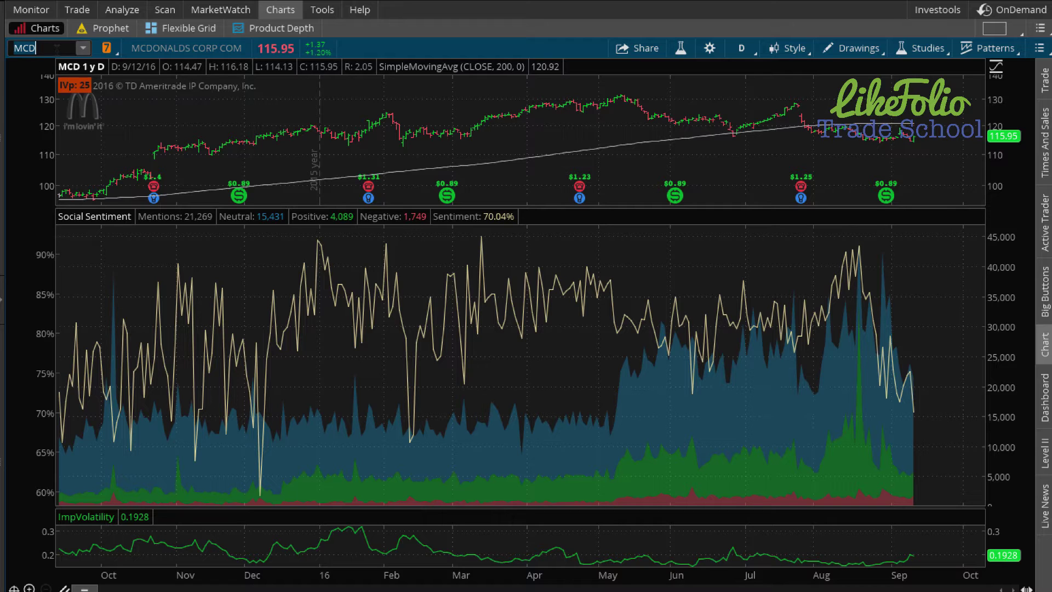
{"action": "key", "text": "BackSpace"}
{"action": "key", "text": "BackSpace"}
{"action": "key", "text": "BackSpace"}
{"action": "type", "text": "QCOM"}
{"action": "key", "text": "Return"}
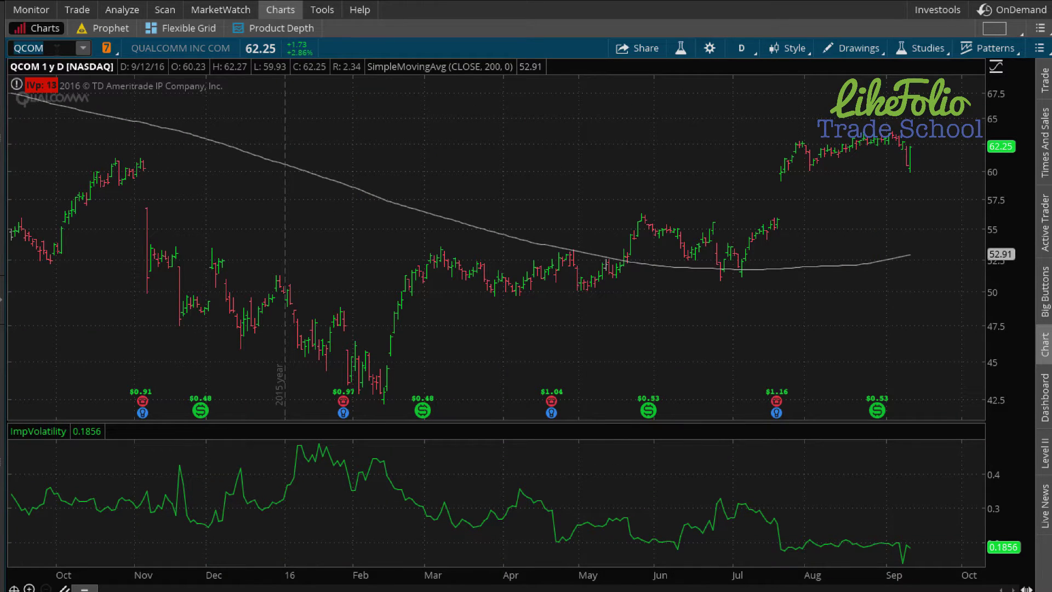
Switch the chart symbol to NKE to view Nike's social sentiment data.
{"action": "key", "text": "BackSpace"}
{"action": "key", "text": "BackSpace"}
{"action": "key", "text": "BackSpace"}
{"action": "key", "text": "BackSpace"}
{"action": "type", "text": "NKE"}
{"action": "key", "text": "Return"}
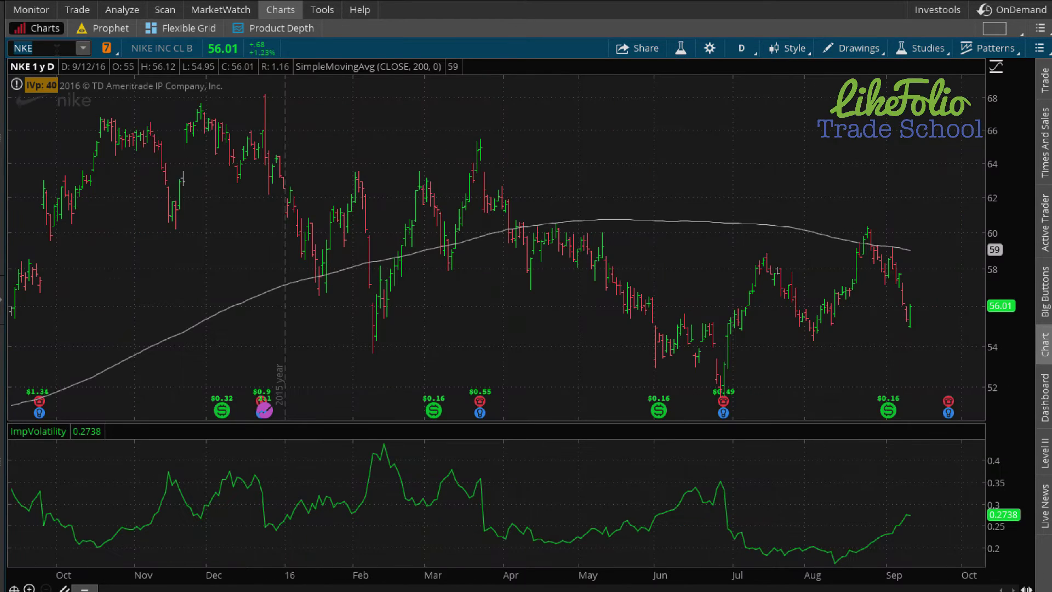
Switch the chart symbol to AAPL to view Apple's social sentiment data.
{"action": "key", "text": "BackSpace"}
{"action": "key", "text": "BackSpace"}
{"action": "key", "text": "BackSpace"}
{"action": "type", "text": "AAPL"}
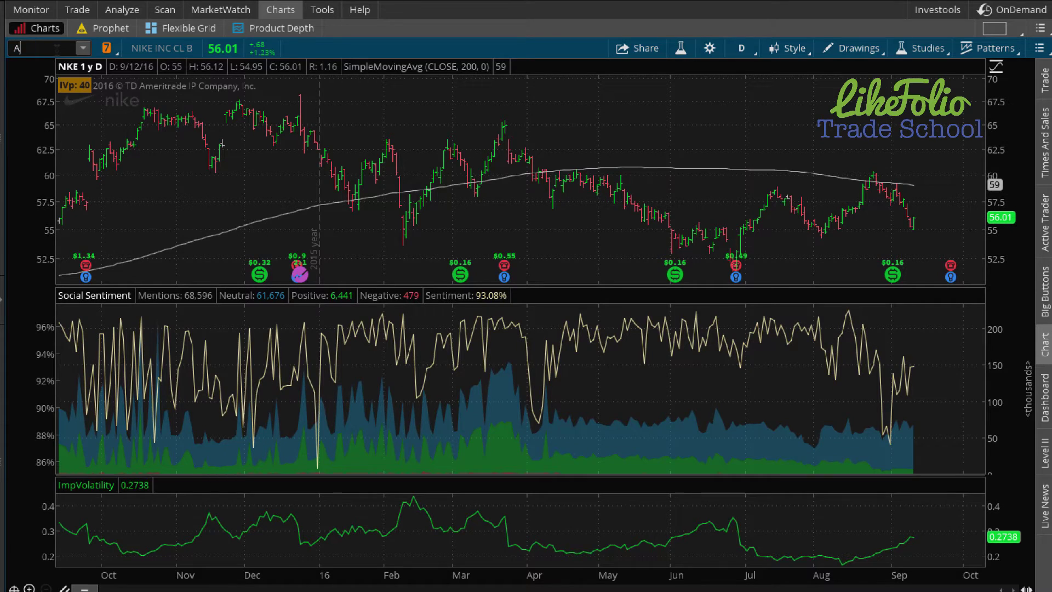
{"action": "key", "text": "Return"}
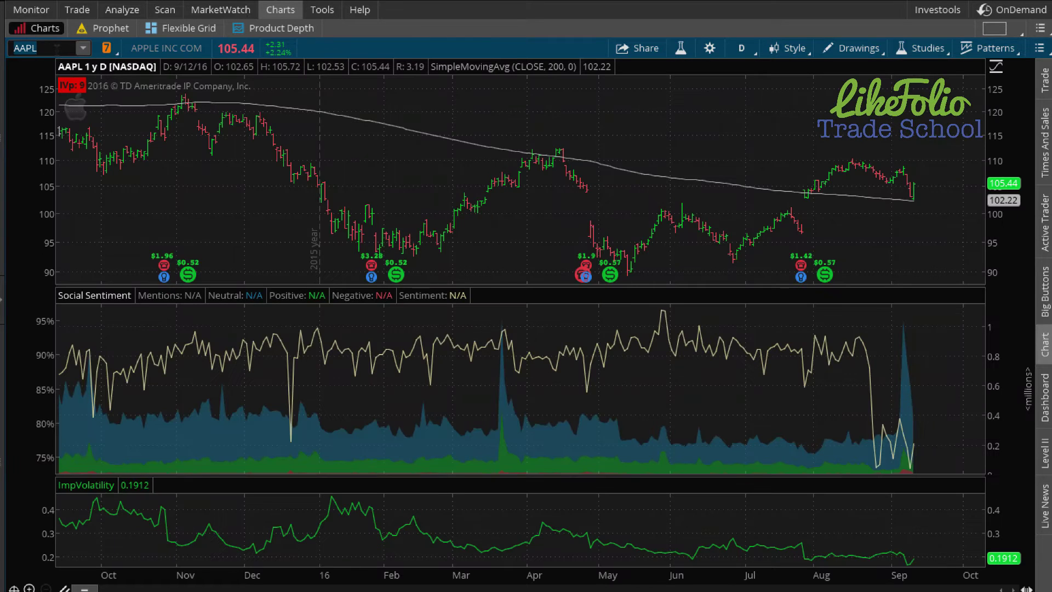
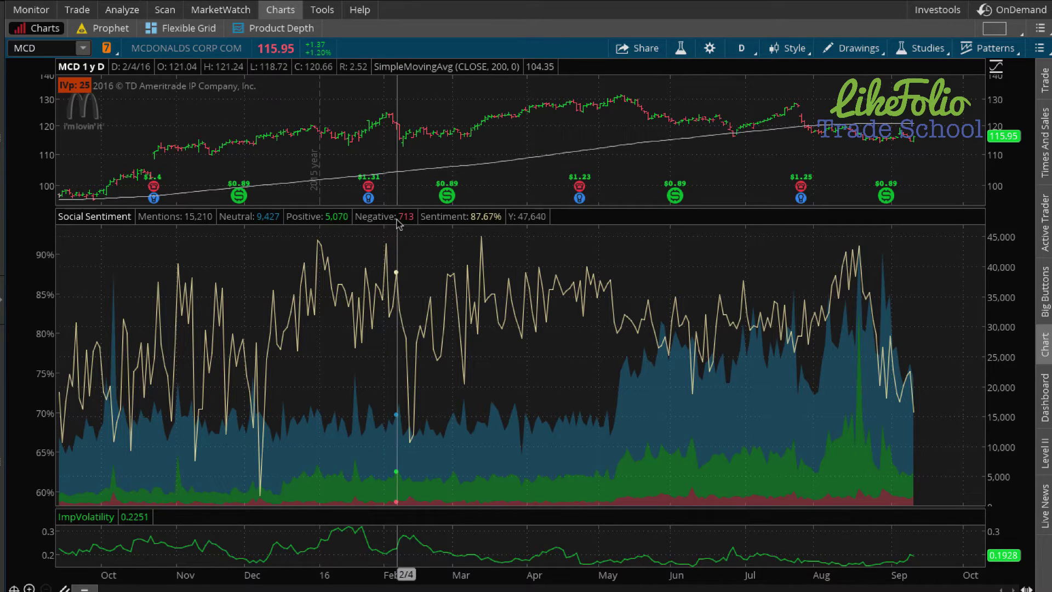
Draw a rising trendline along MCD's positive mentions from mid-December to mid-January in the Social Sentiment subgraph.
{"action": "mouse_move", "coordinate": [397, 222]}
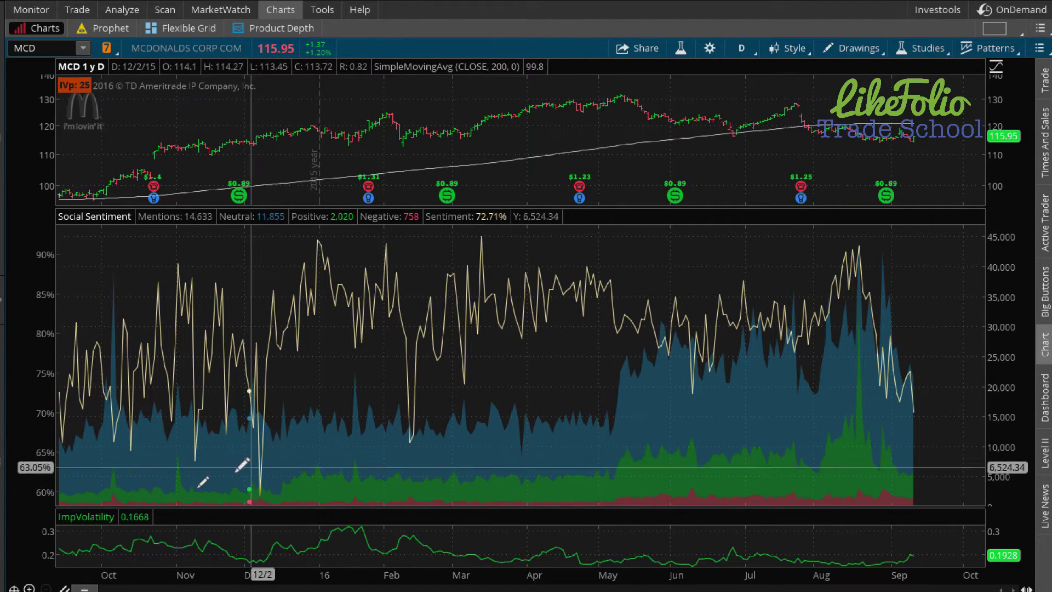
{"action": "left_click", "coordinate": [64, 588]}
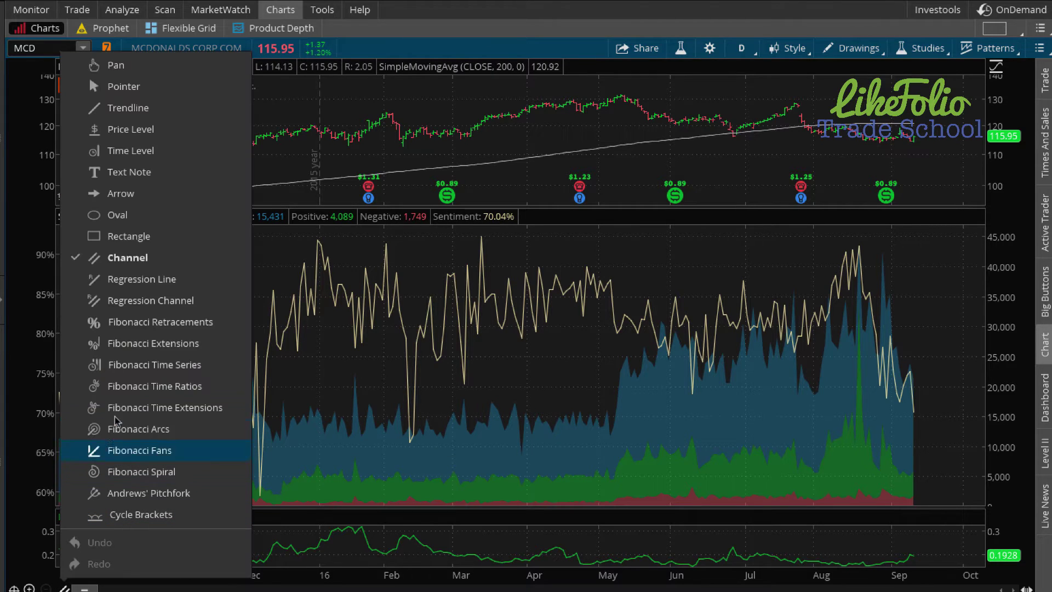
{"action": "left_click", "coordinate": [127, 107]}
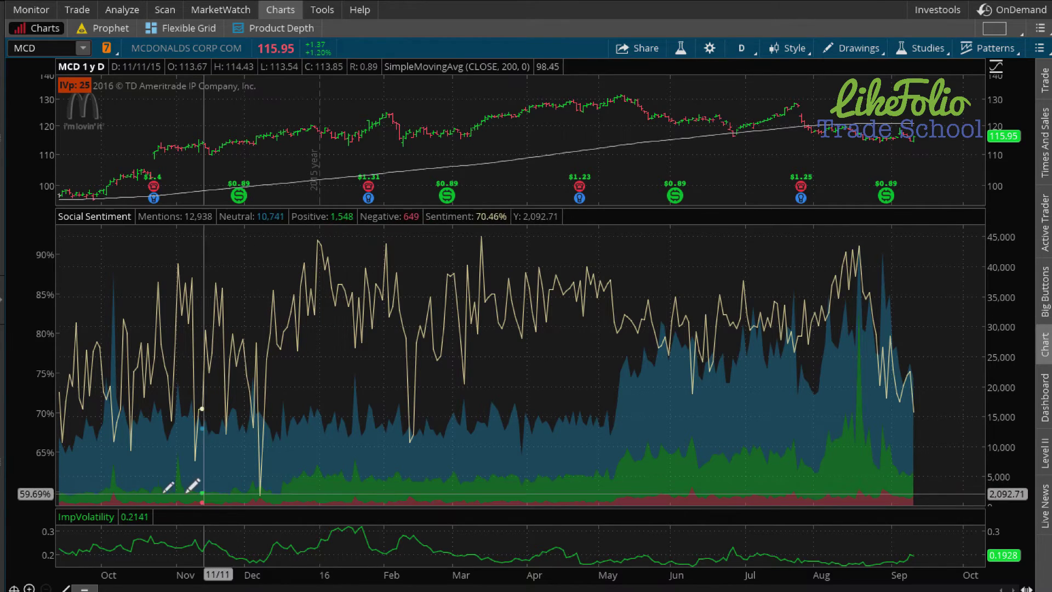
{"action": "left_click", "coordinate": [280, 492]}
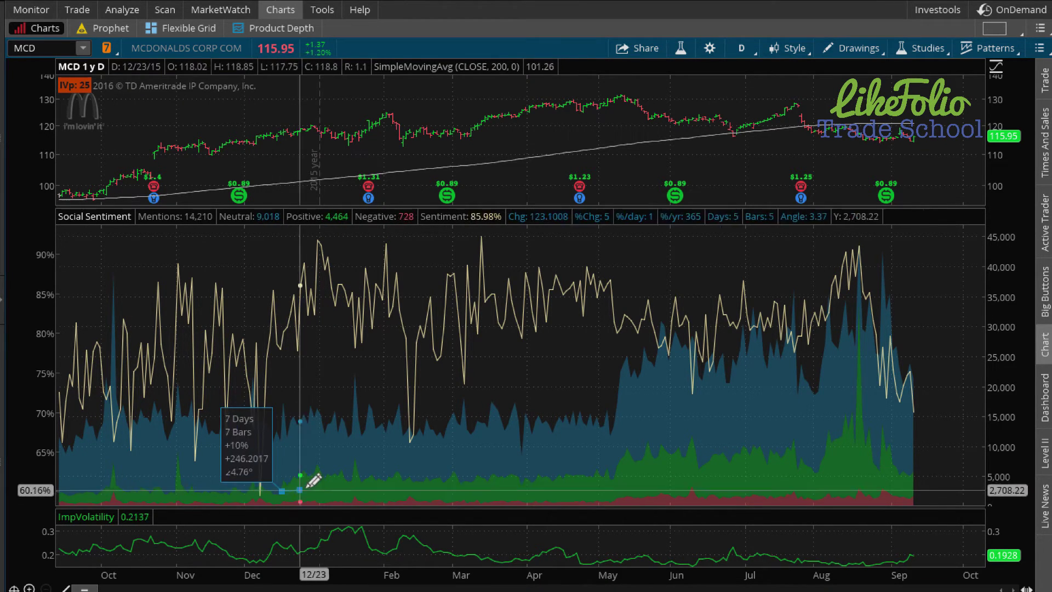
{"action": "left_click", "coordinate": [348, 479]}
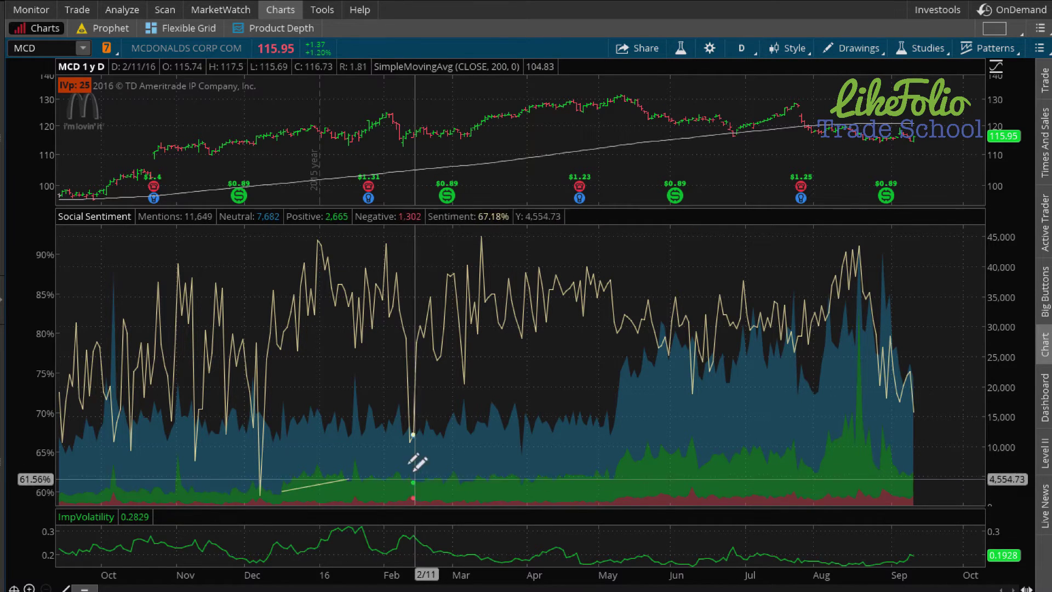
Draw a nearly flat channel around the sentiment line from late September to mid-January, spanning about 70% to 81%.
{"action": "left_click", "coordinate": [65, 588]}
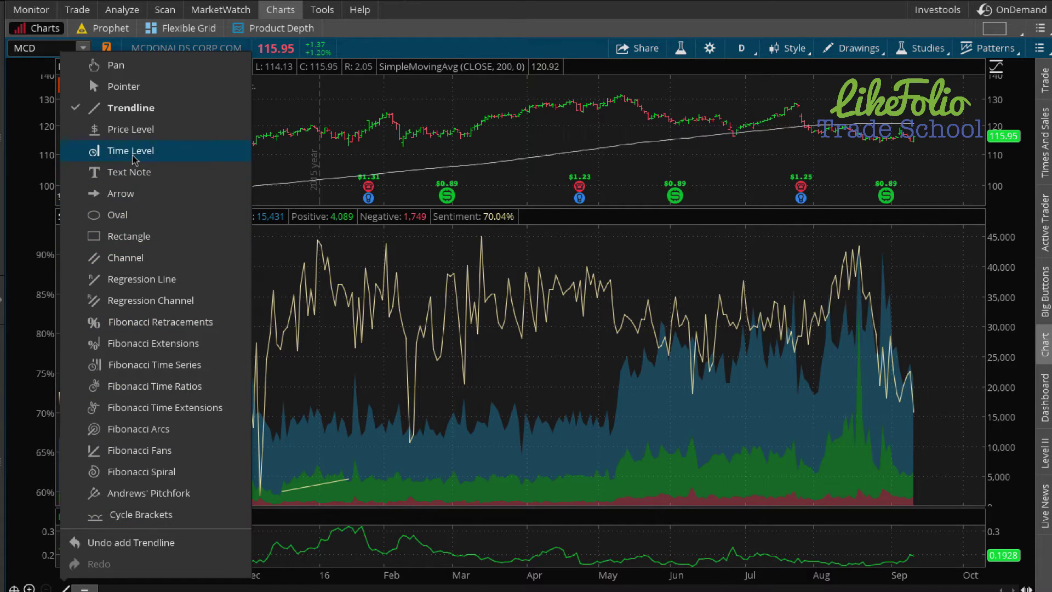
{"action": "left_click", "coordinate": [133, 258]}
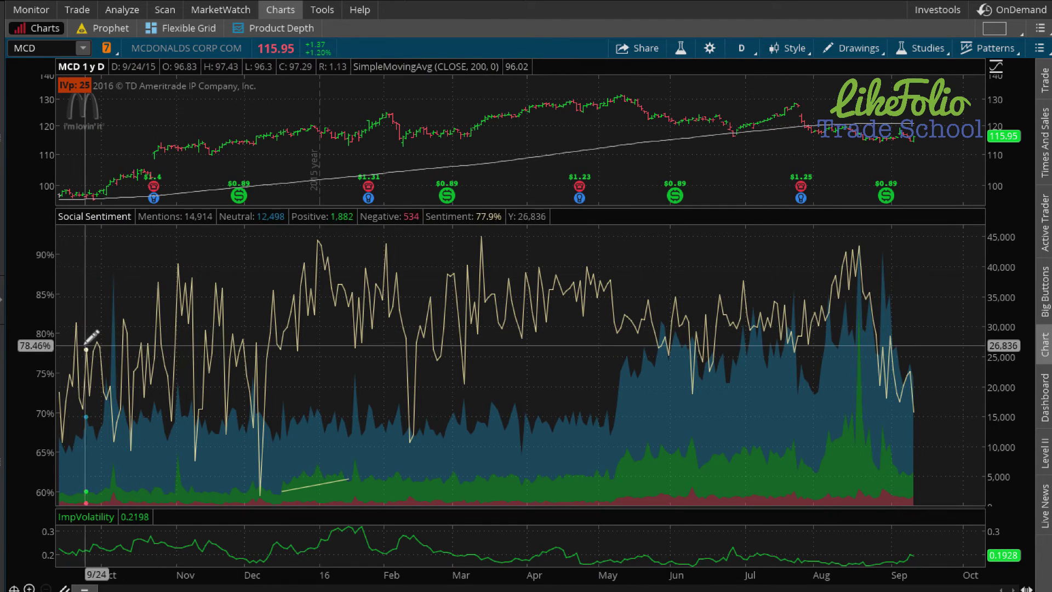
{"action": "left_click_drag", "start_coordinate": [74, 327], "coordinate": [353, 325]}
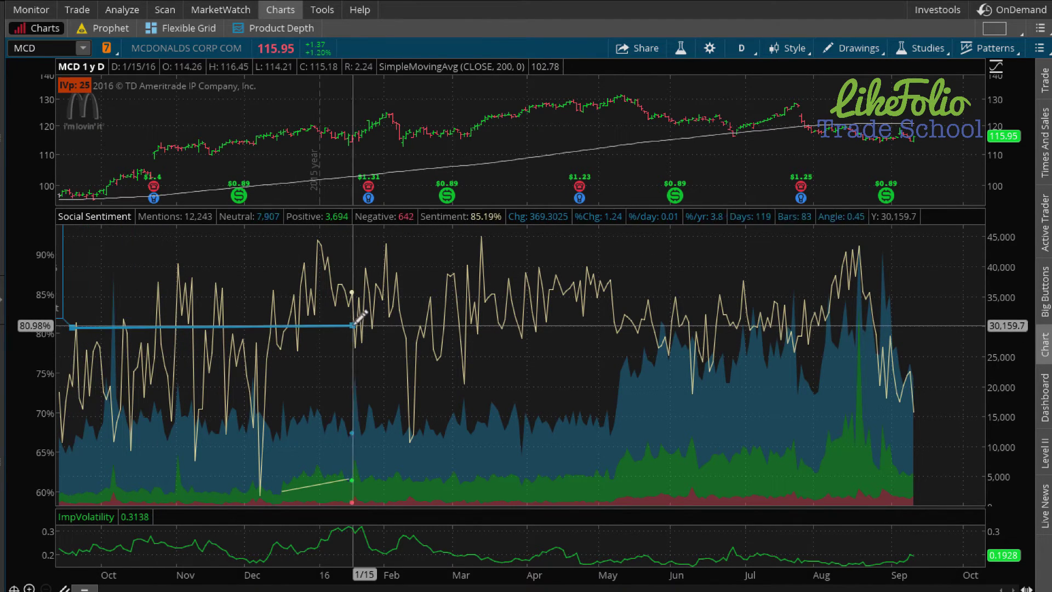
{"action": "left_click", "coordinate": [284, 417]}
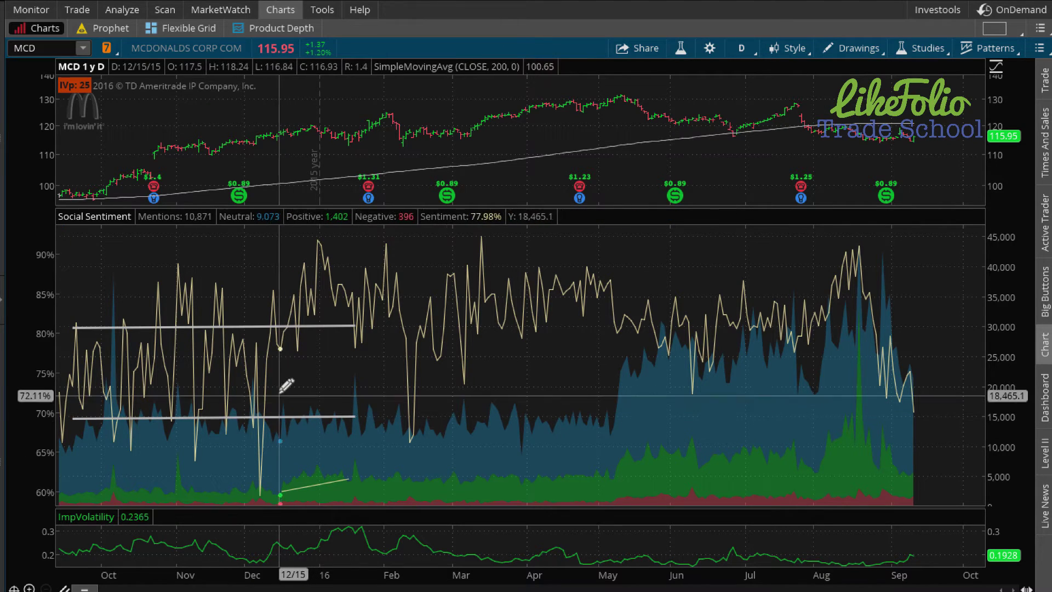
Draw a rising channel around the sentiment line from mid-December to early April.
{"action": "left_click", "coordinate": [274, 357]}
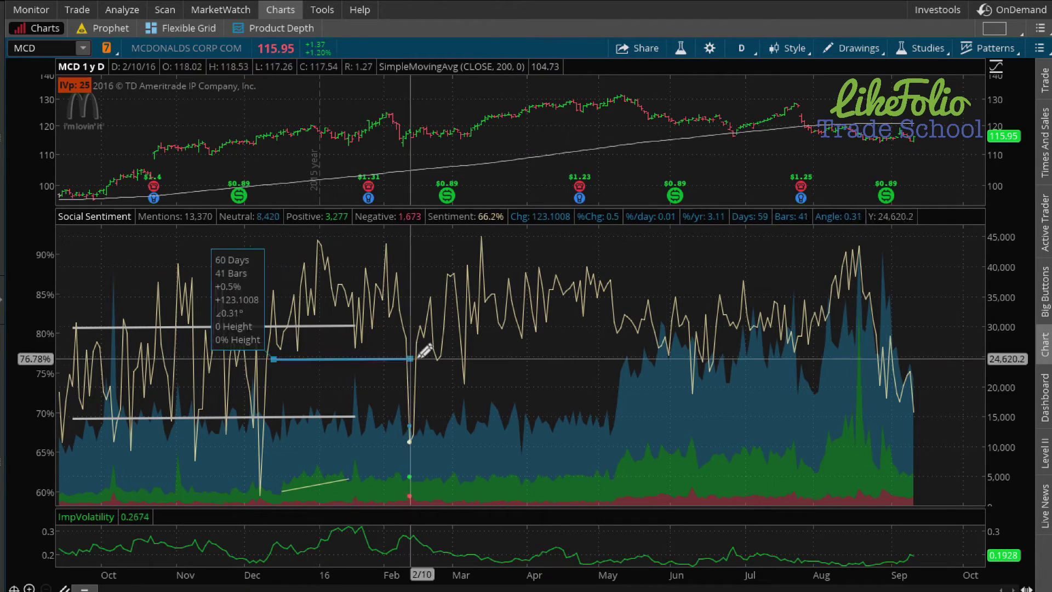
{"action": "left_click", "coordinate": [534, 328]}
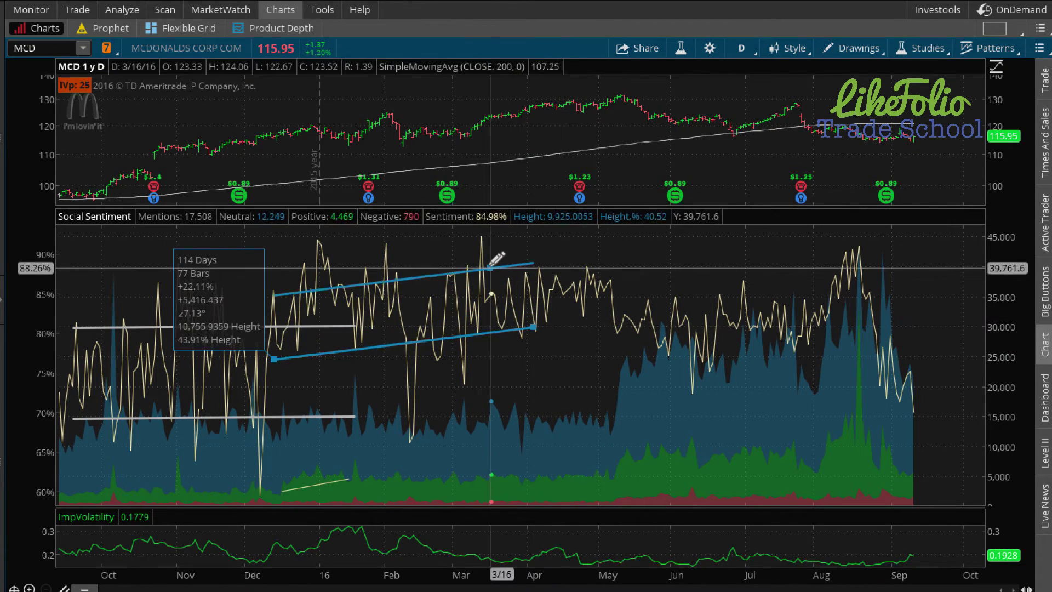
{"action": "left_click", "coordinate": [496, 263]}
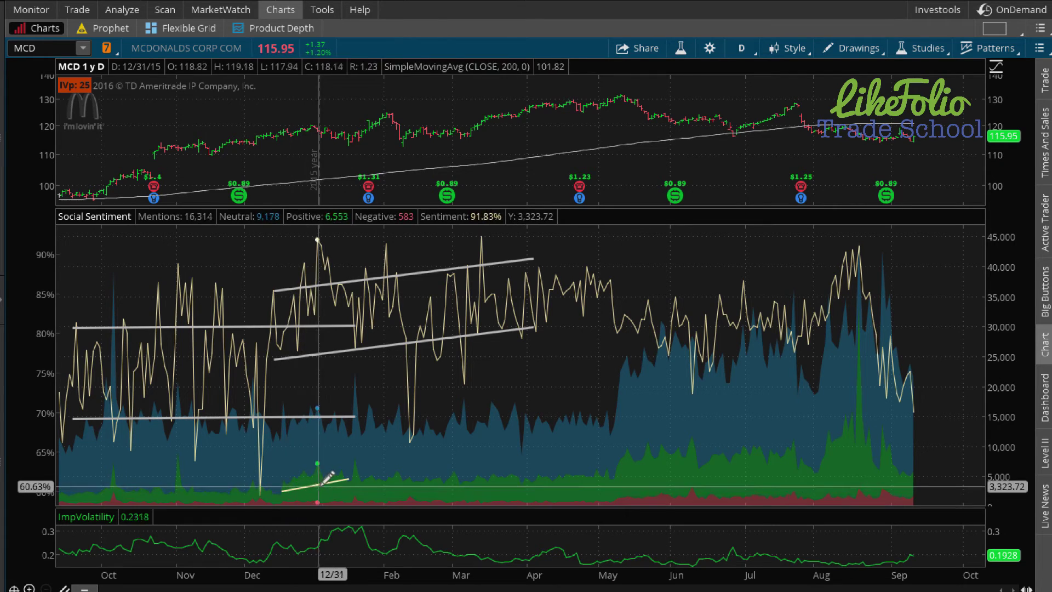
Draw a flat trendline along the negative mentions from mid-December to mid-January, below the positive mentions trendline.
{"action": "left_click_drag", "start_coordinate": [345, 479], "coordinate": [281, 491]}
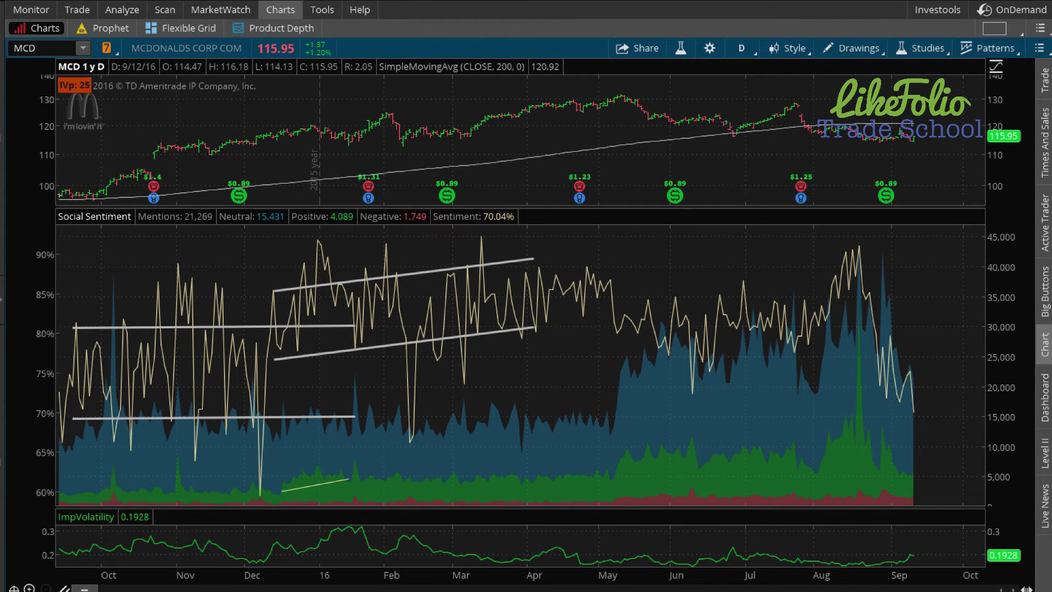
{"action": "left_click", "coordinate": [65, 588]}
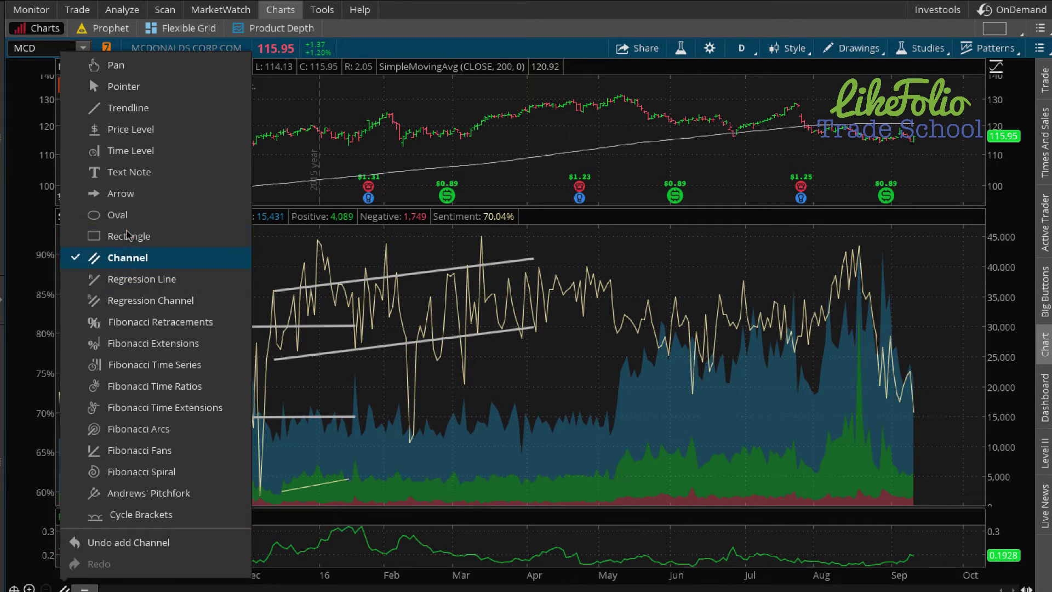
{"action": "left_click", "coordinate": [129, 108]}
{"action": "left_click_drag", "start_coordinate": [283, 500], "coordinate": [357, 499]}
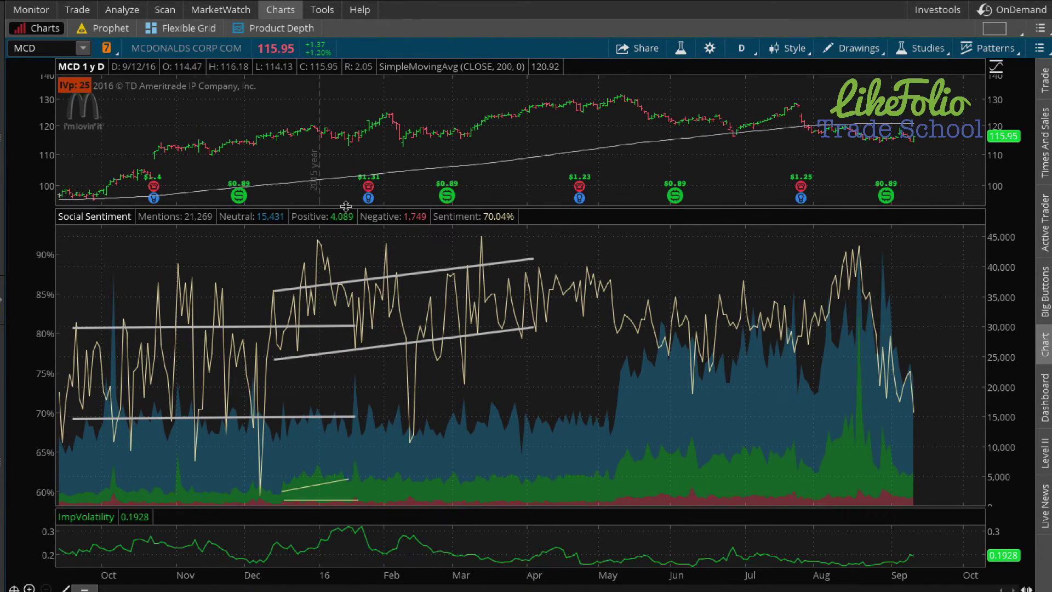
Enlarge the price pane and mark the mid-January price low, just before the $1.31 earnings, with a small oval.
{"action": "left_click_drag", "start_coordinate": [346, 206], "coordinate": [344, 308]}
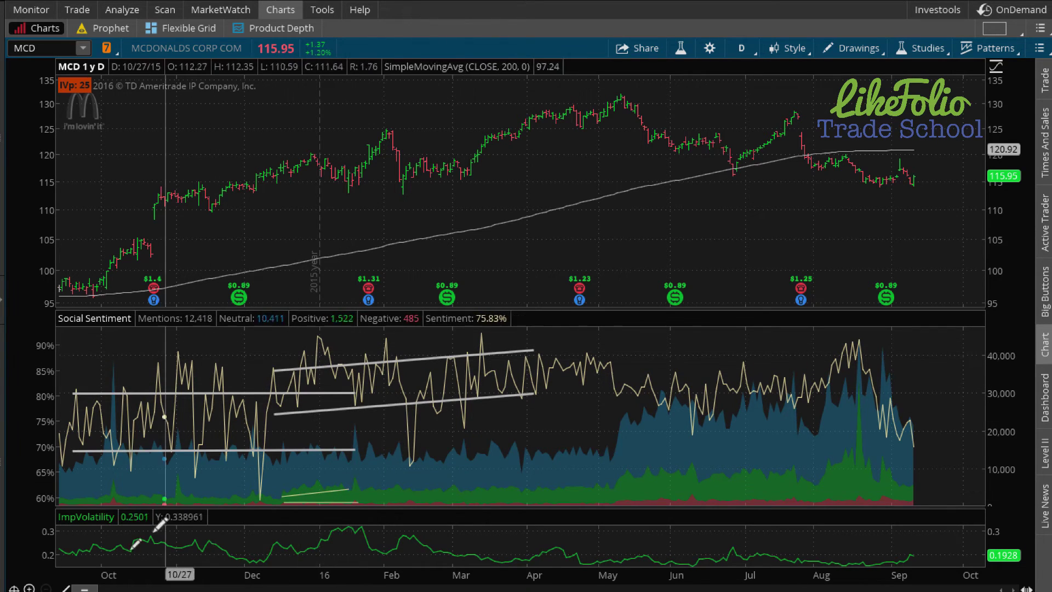
{"action": "left_click", "coordinate": [65, 587]}
{"action": "left_click", "coordinate": [128, 236]}
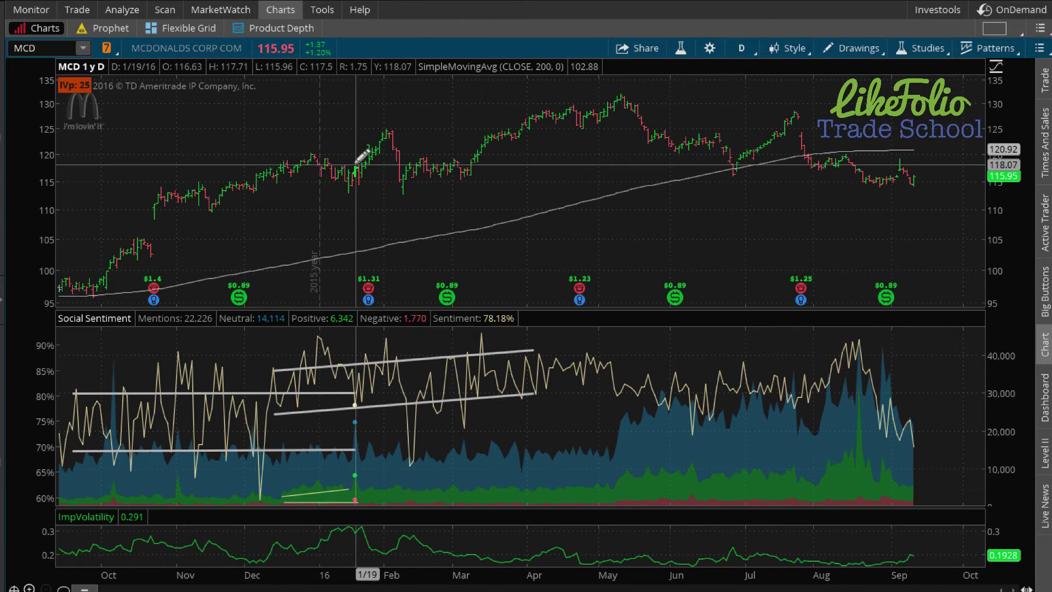
{"action": "left_click_drag", "start_coordinate": [346, 157], "coordinate": [367, 196]}
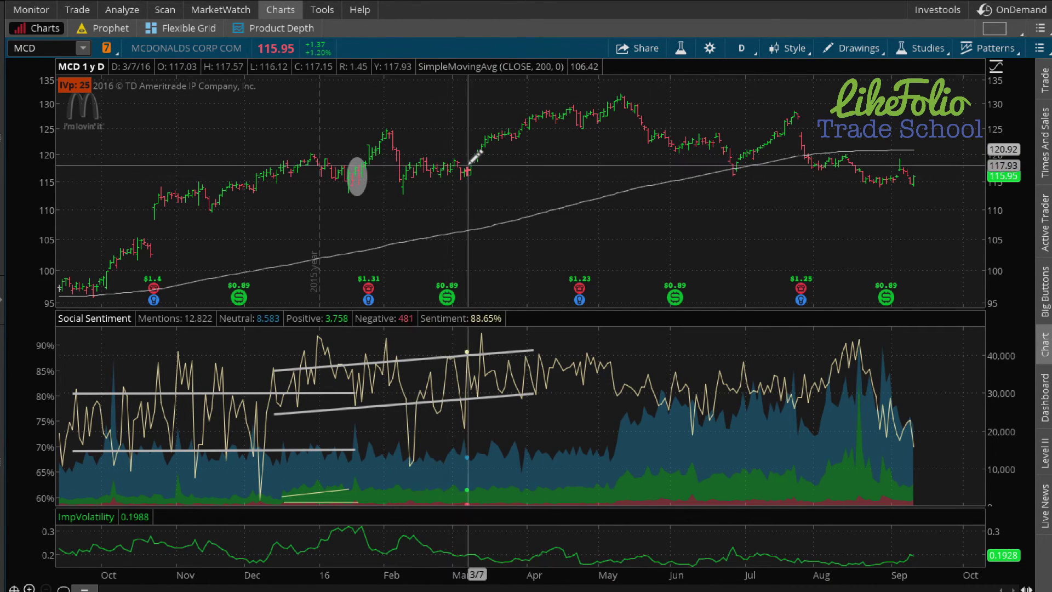
Mark the price rally from early March to early May with a large oval.
{"action": "left_click", "coordinate": [473, 89]}
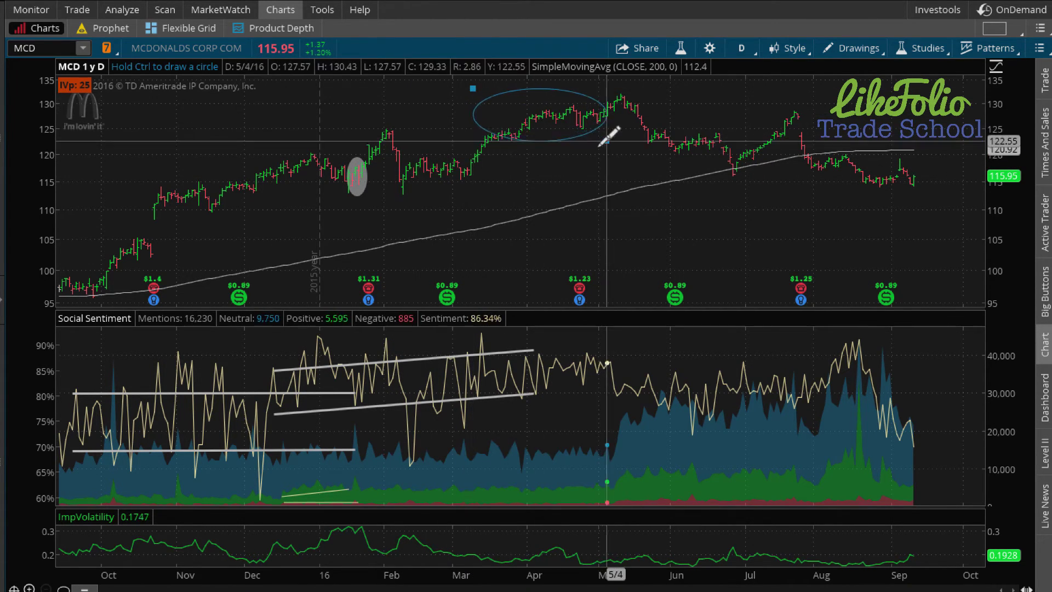
{"action": "left_click", "coordinate": [608, 165]}
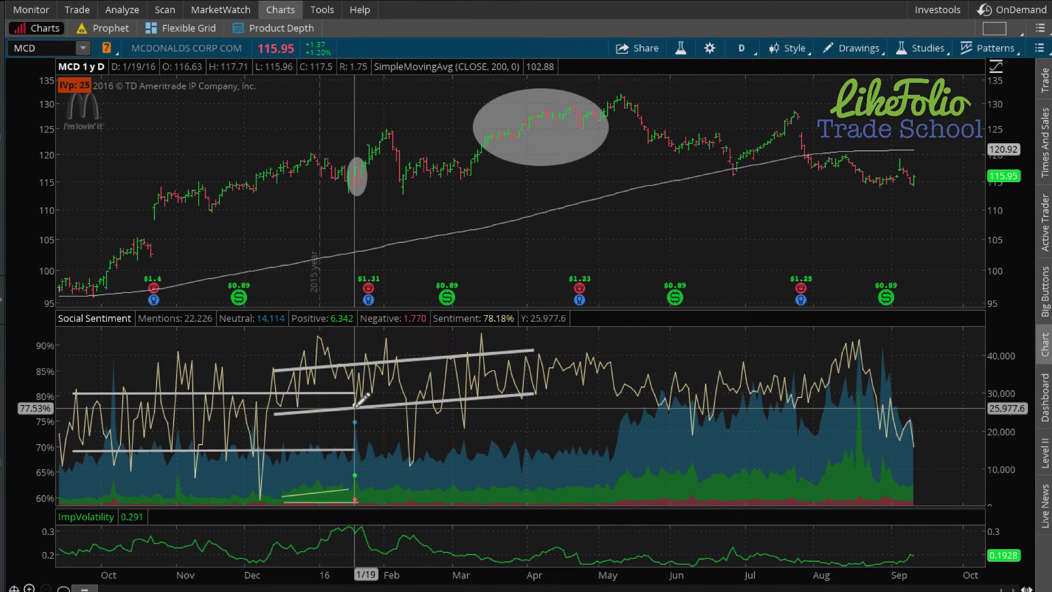
{"action": "mouse_move", "coordinate": [393, 402]}
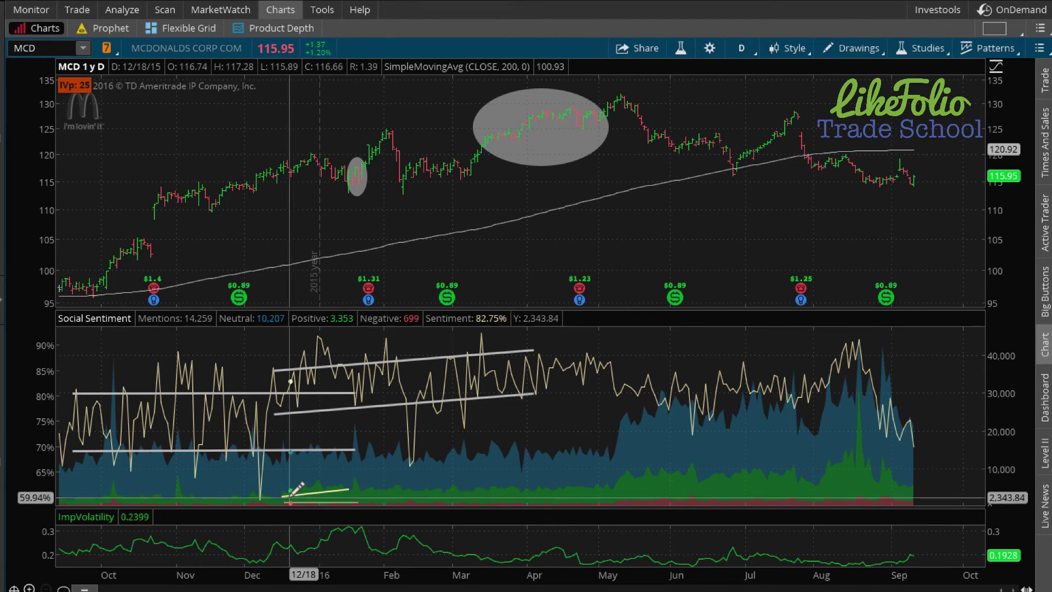
{"action": "mouse_move", "coordinate": [286, 500]}
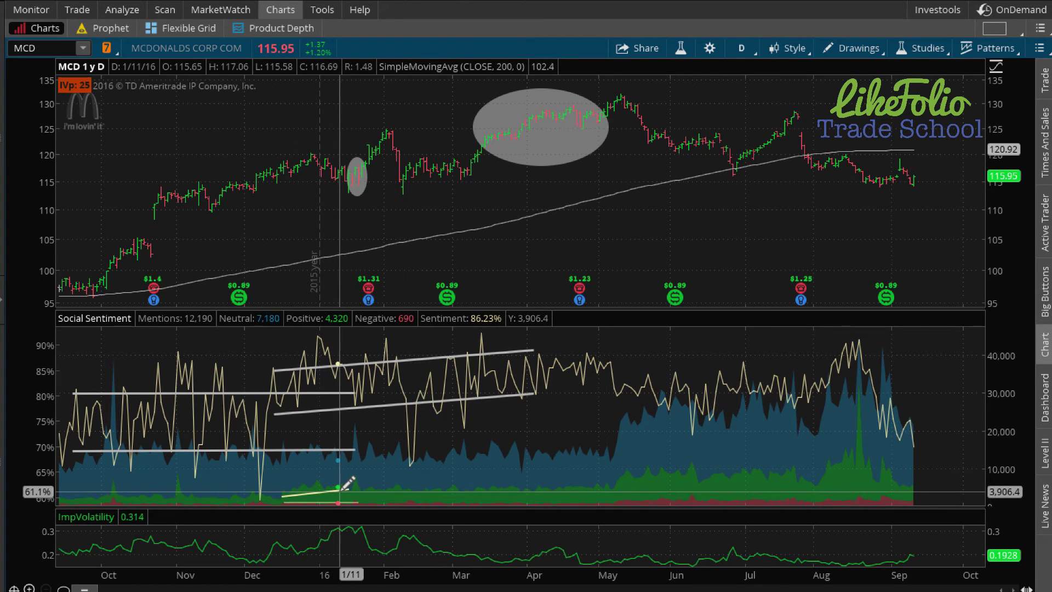
{"action": "mouse_move", "coordinate": [343, 486]}
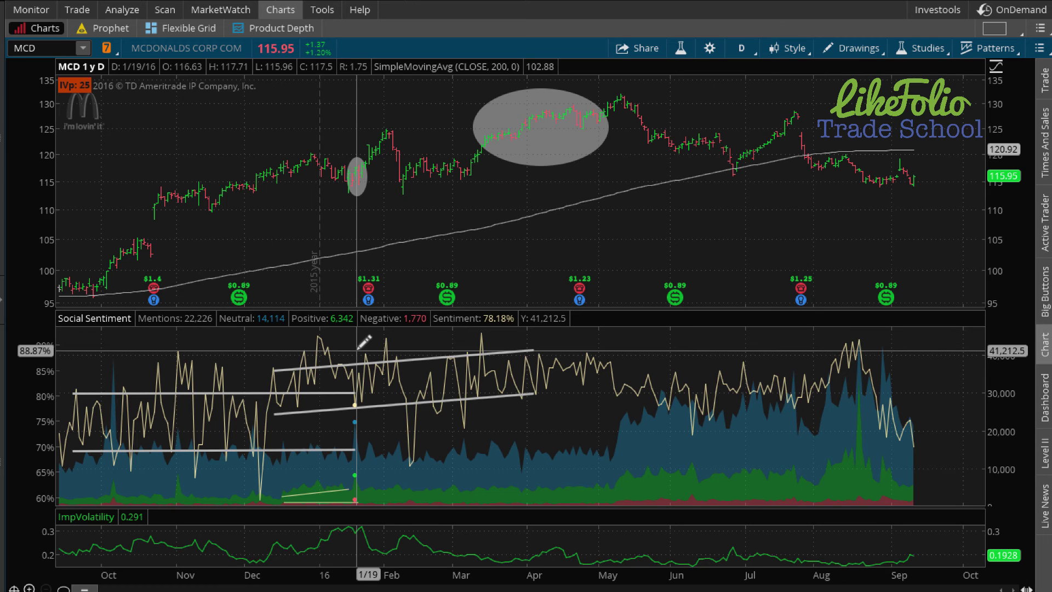
{"action": "mouse_move", "coordinate": [341, 363]}
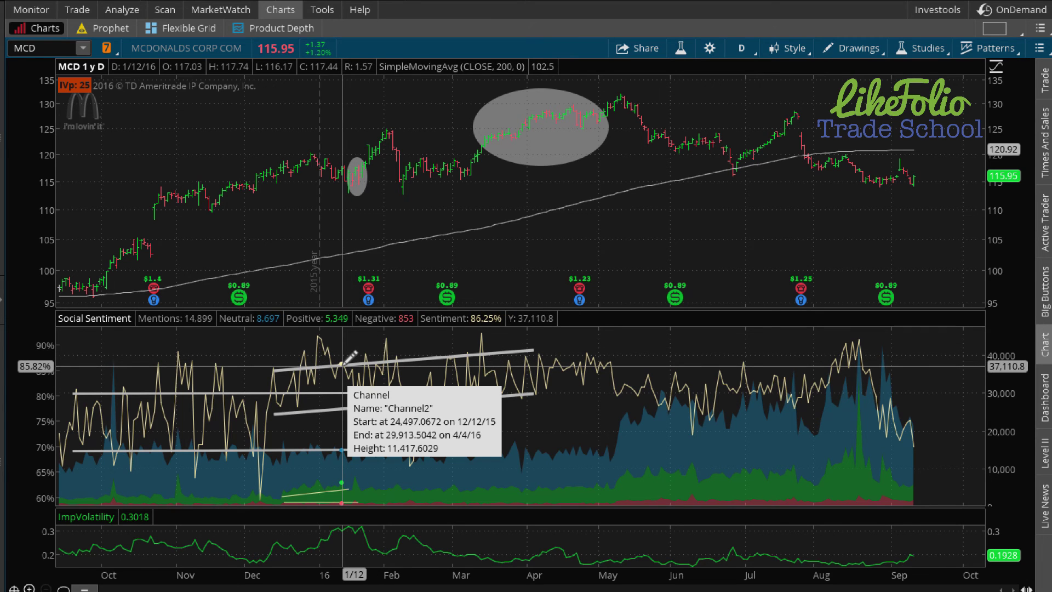